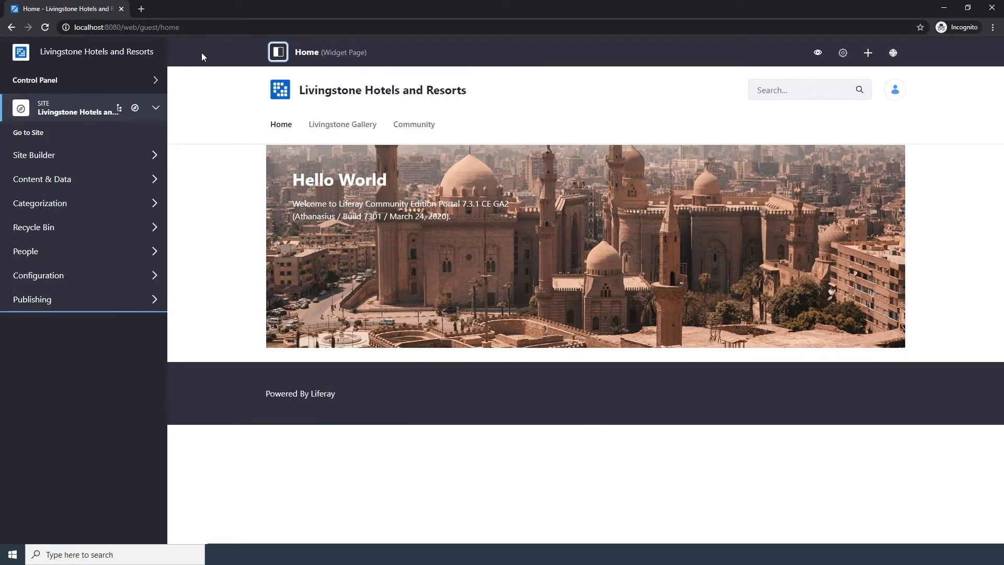
Go to Control Panel > Users and Organizations and start a blank Add User form
click(116, 81)
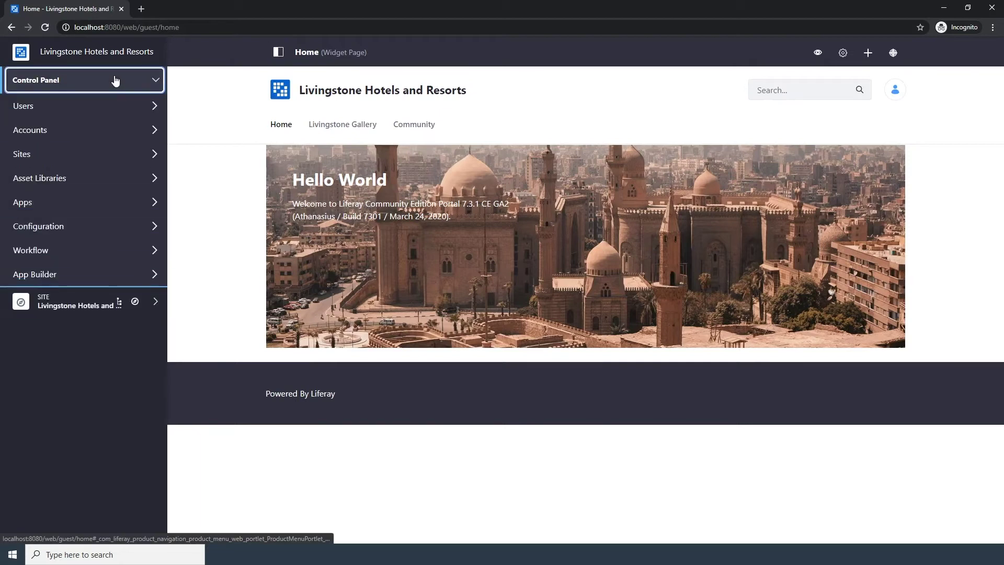
click(114, 105)
click(106, 133)
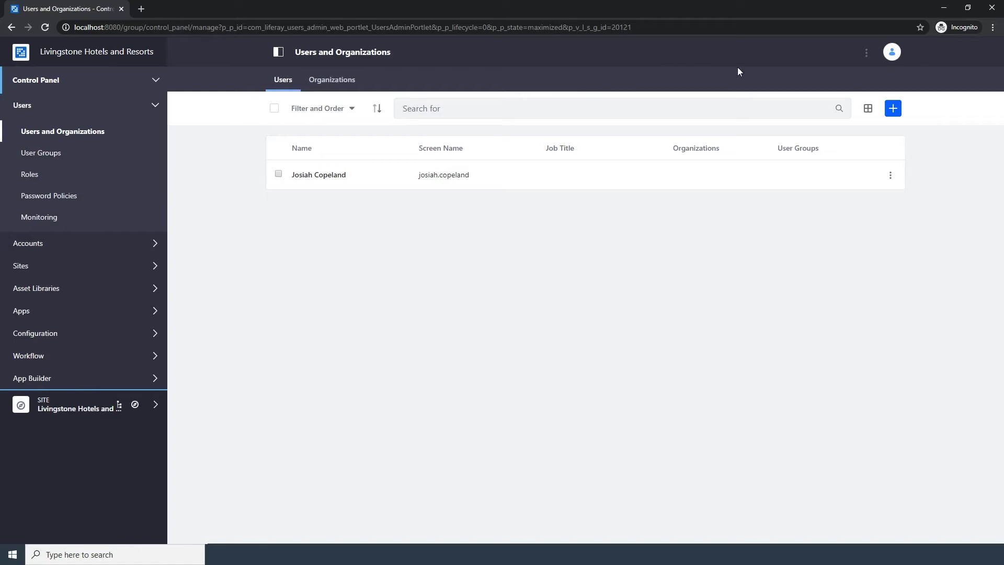
click(893, 108)
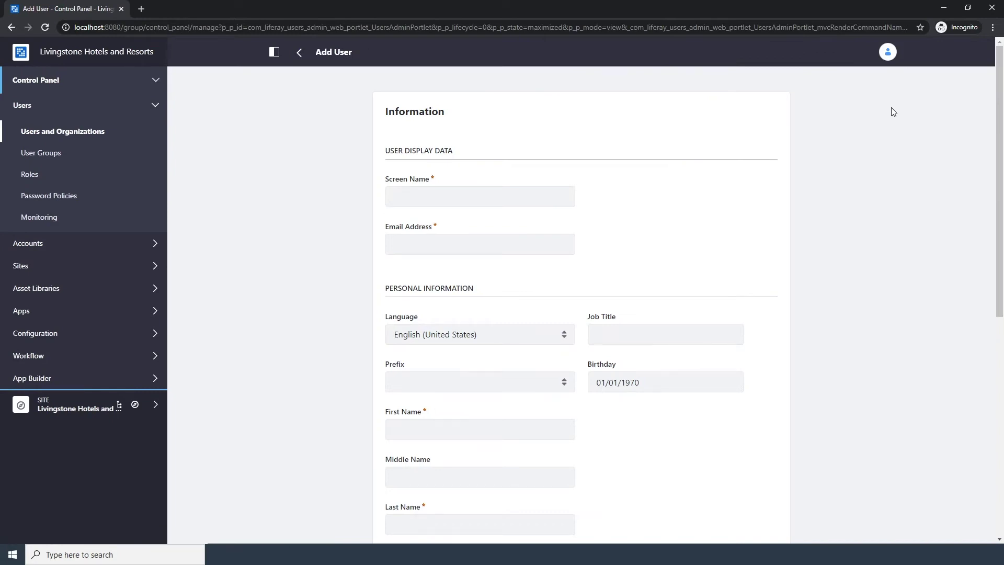
click(527, 196)
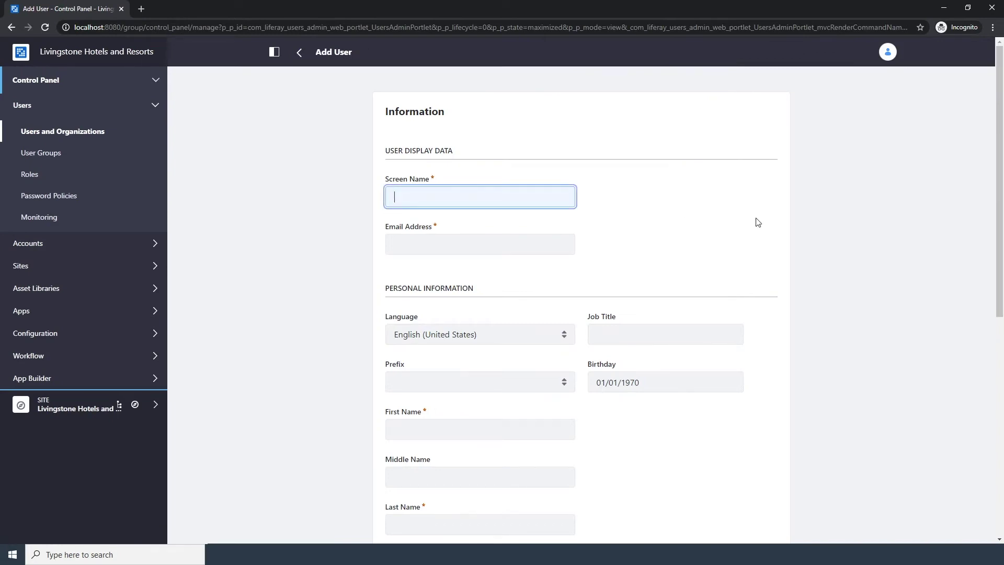
Fill in the first user's screen name, e-mail address, first name and last name, then save
key(Tab)
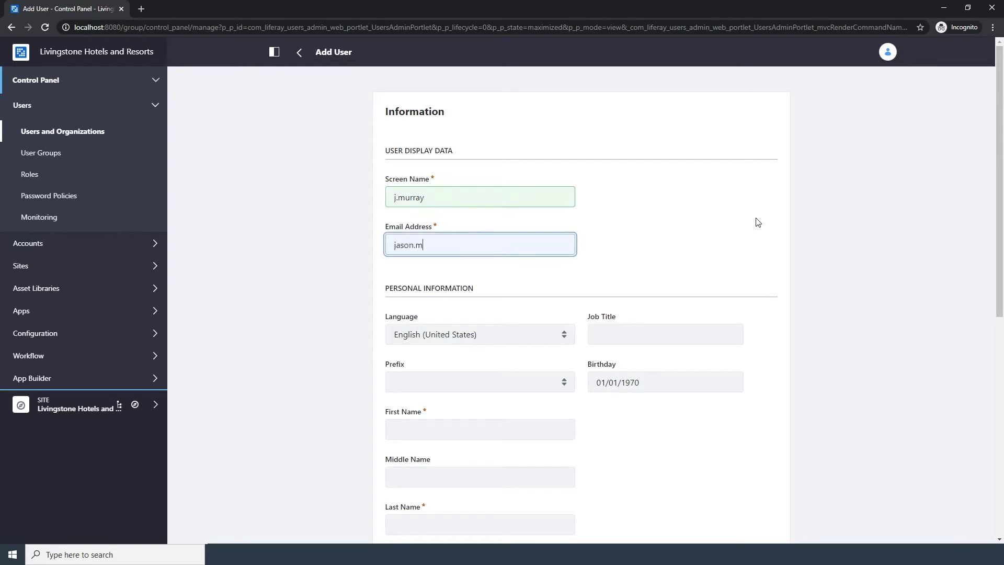
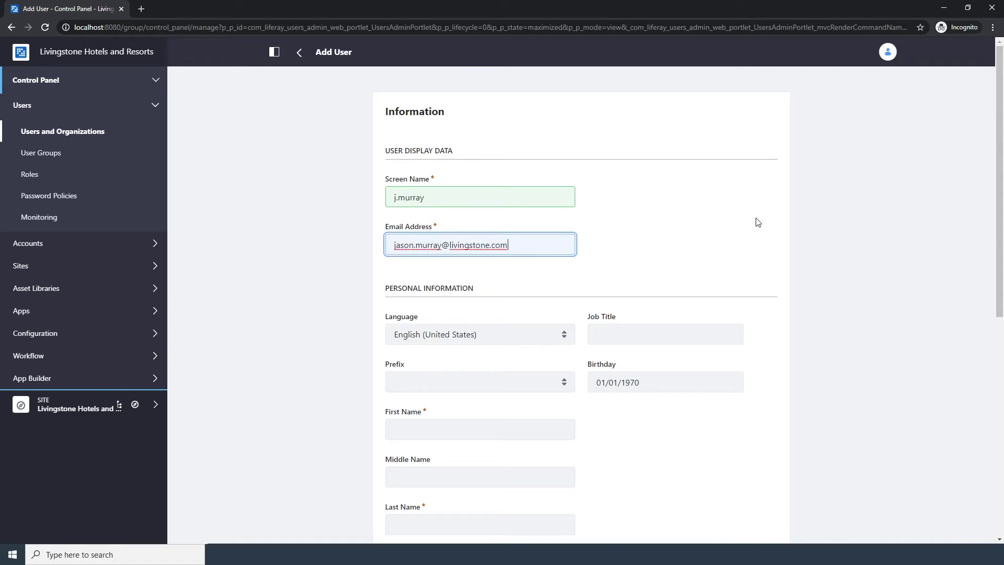
key(Tab)
key(Tab)
key(Tab)
key(Tab)
key(Tab)
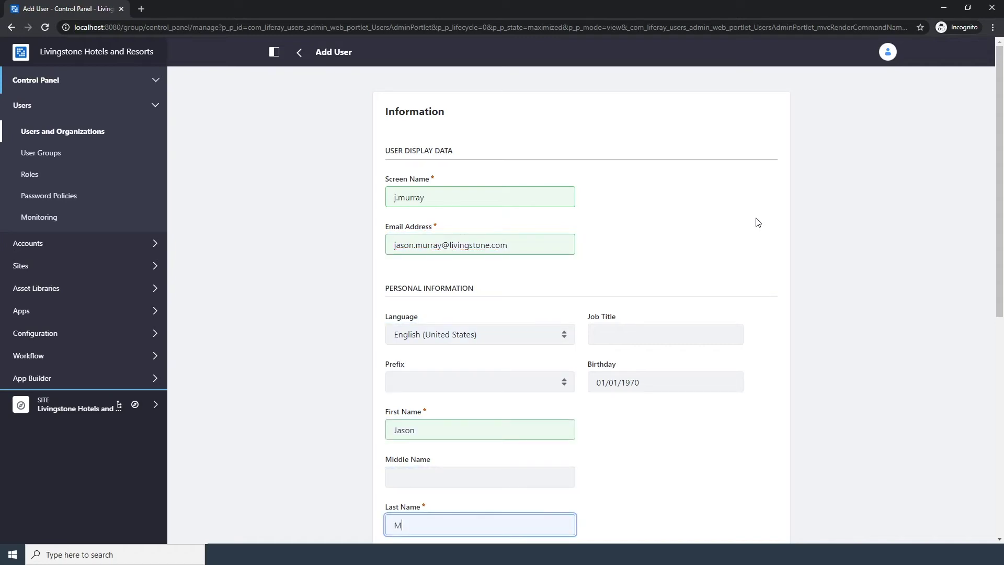
scroll(758, 222, down, 8)
click(399, 476)
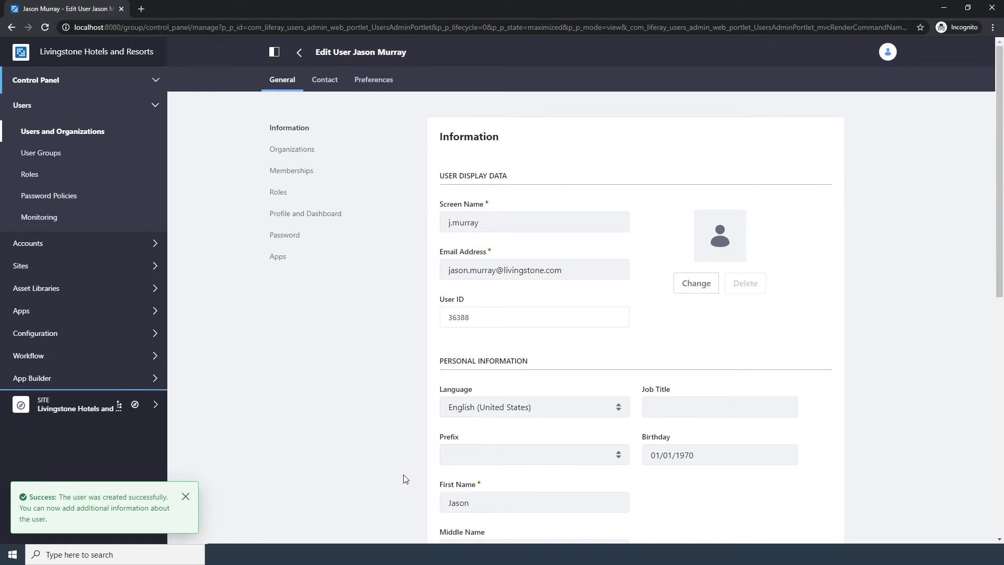
Enter a new password in the user's Password section and save it
click(291, 237)
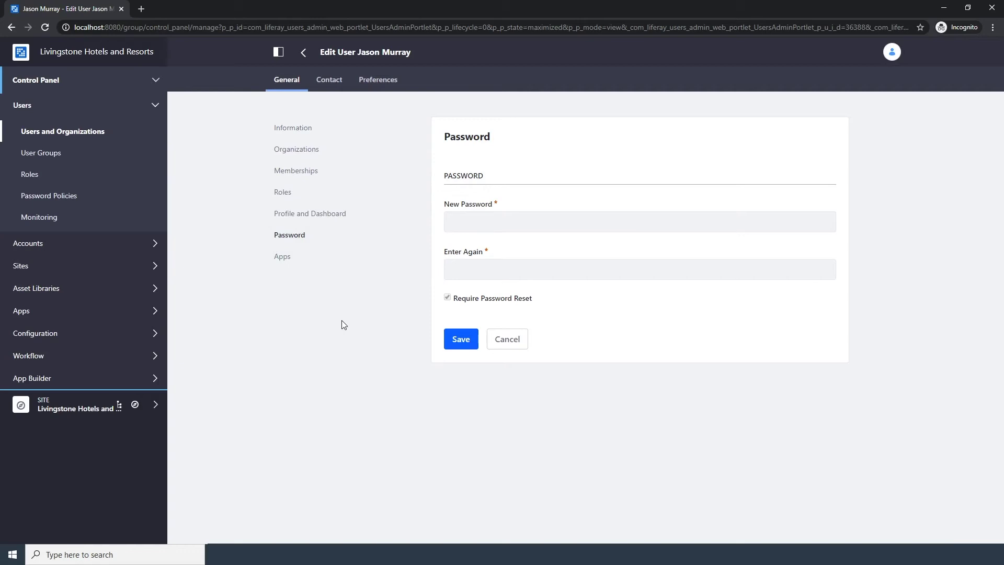
click(520, 219)
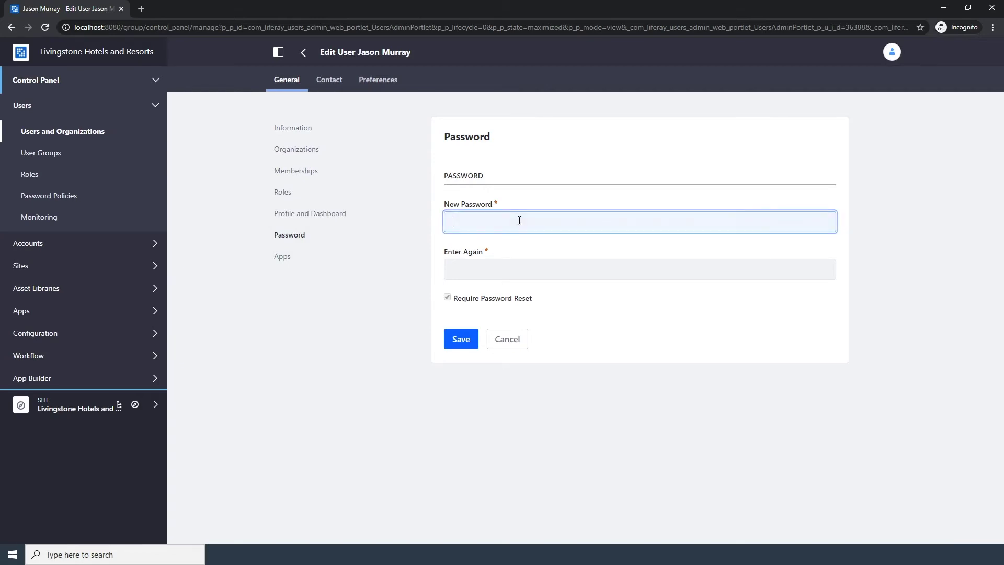
text(test)
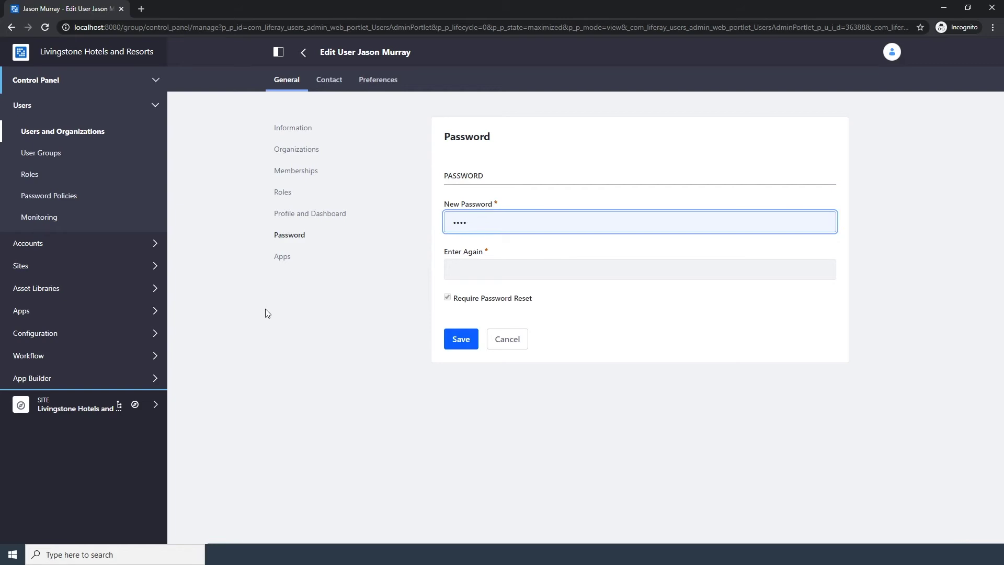
text(test)
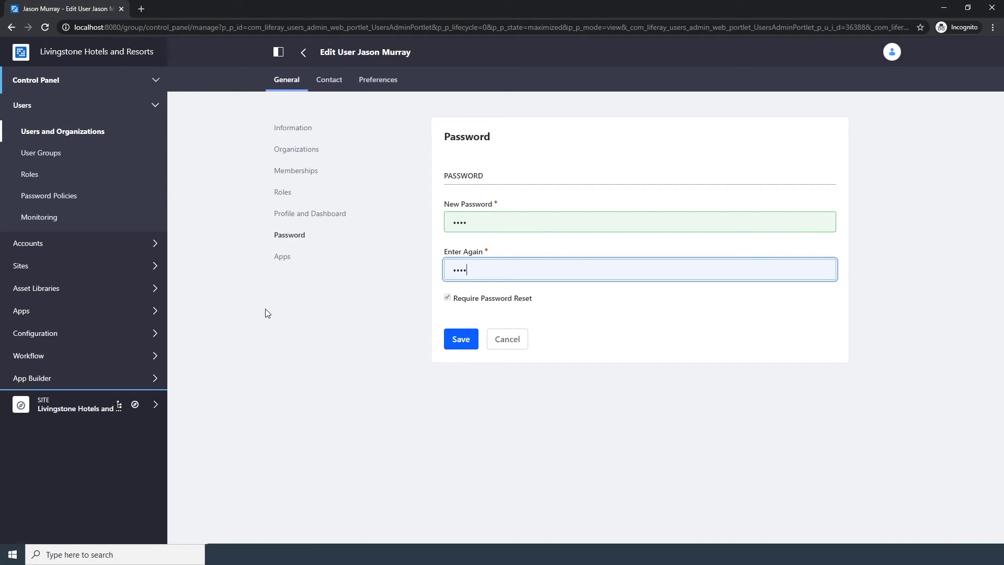
click(458, 340)
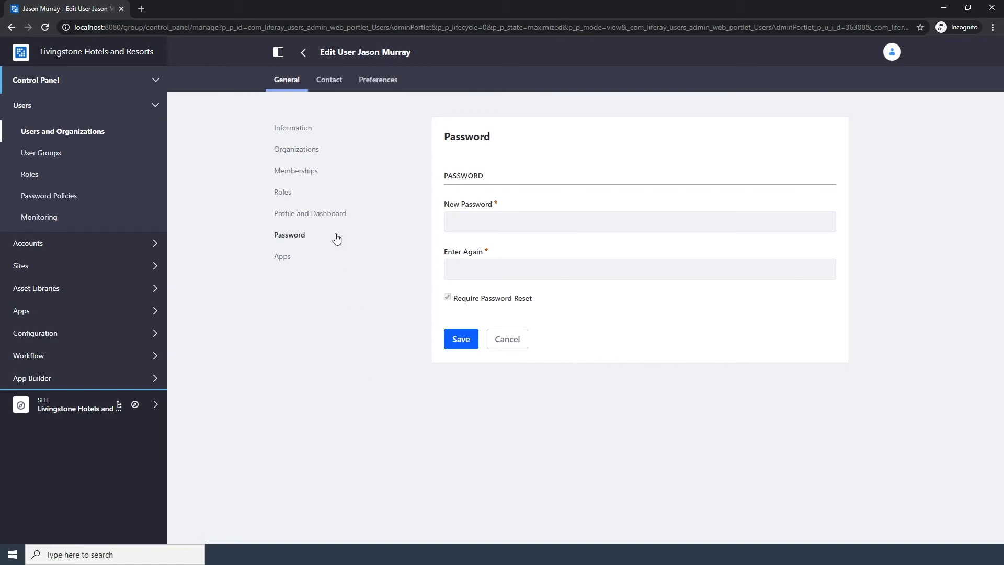
click(308, 171)
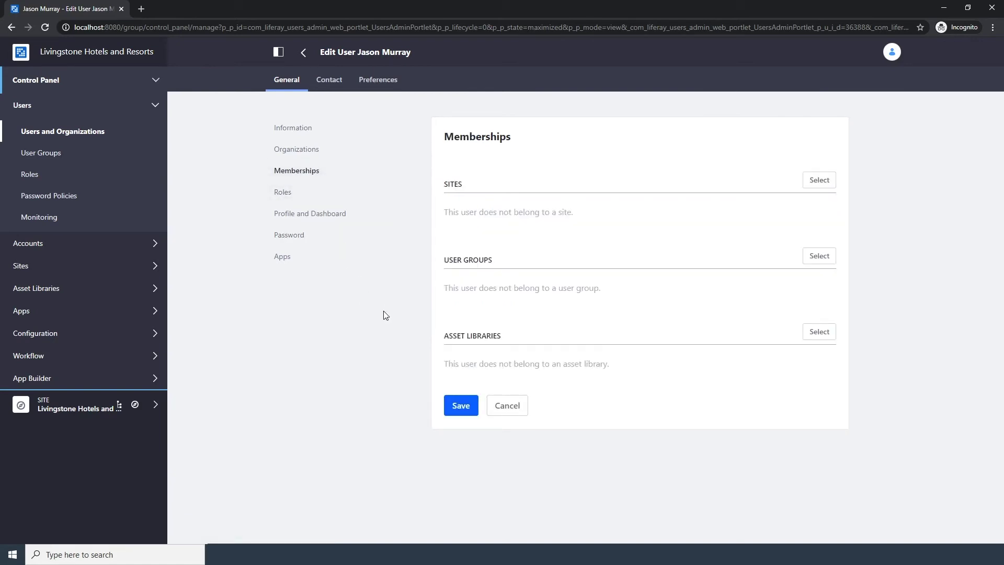
Add Livingstone Hotels and Resorts site membership, save, and return to Users and Organizations
click(817, 182)
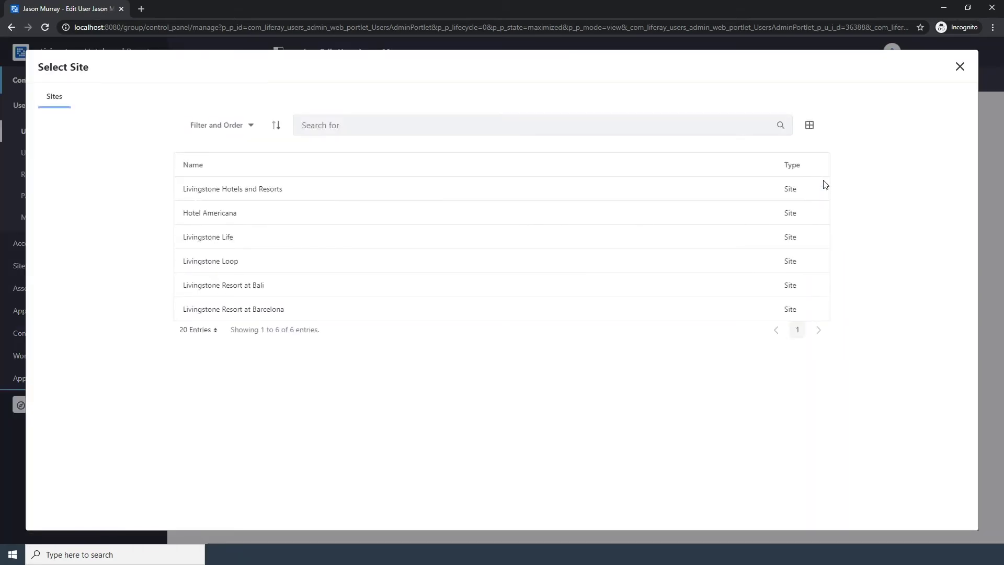
click(250, 189)
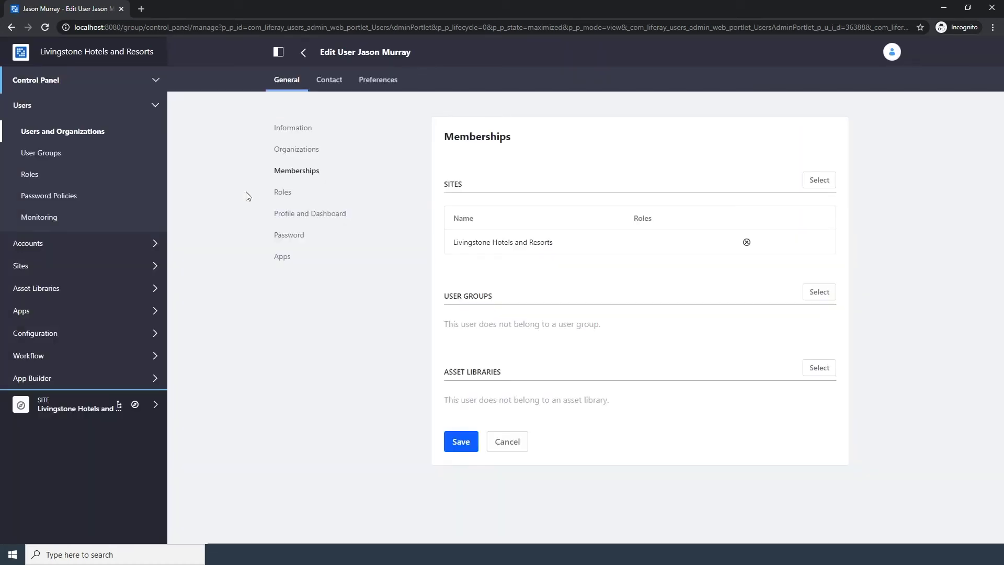
click(449, 441)
click(75, 135)
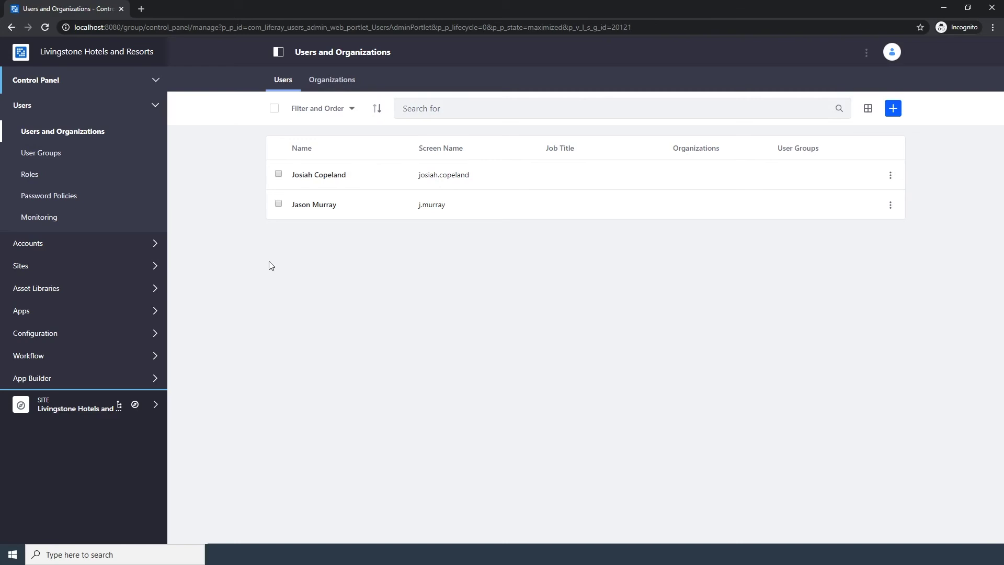
Start another user and enter the second person's screen name, e-mail, first and last name, then save
click(892, 108)
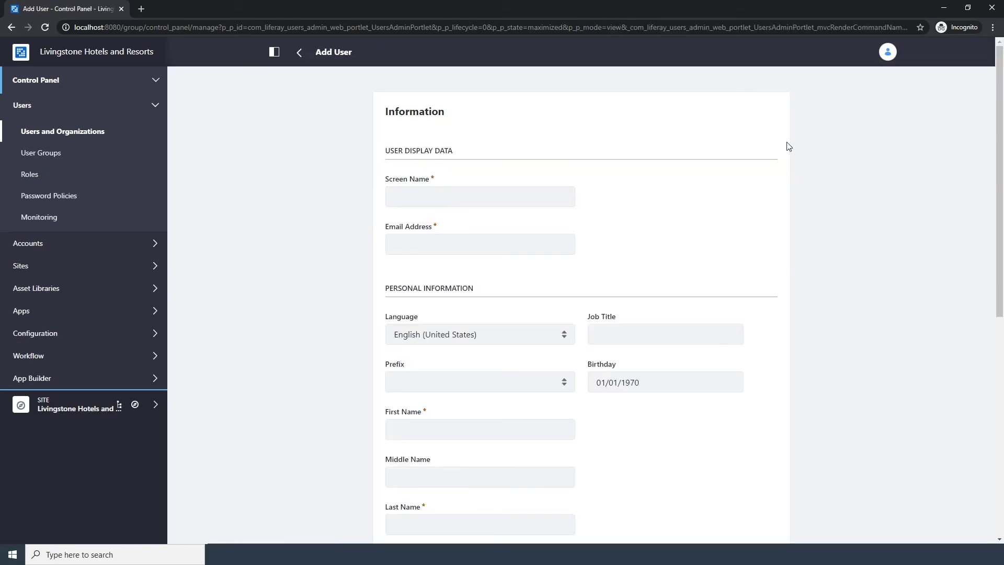
click(551, 191)
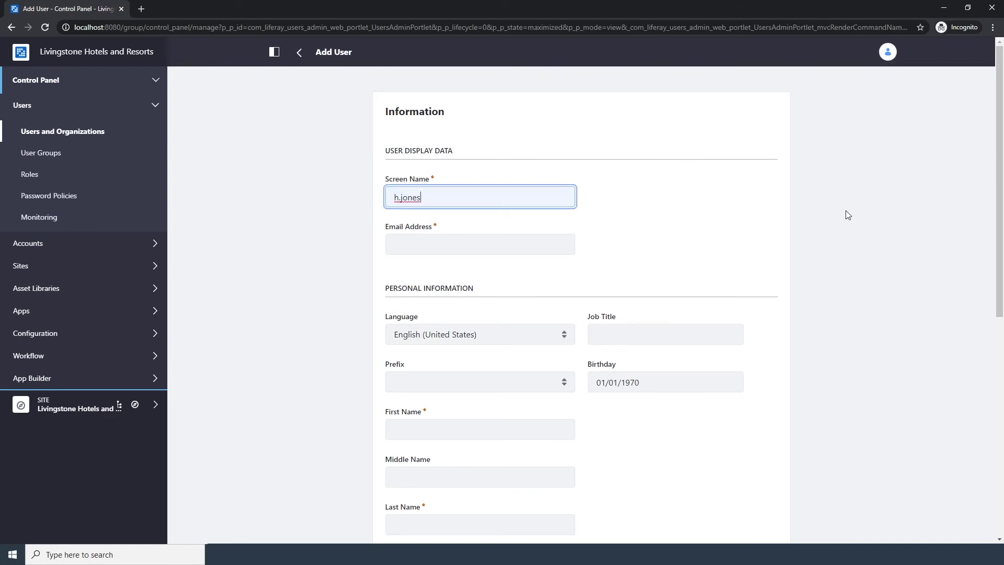
key(Tab)
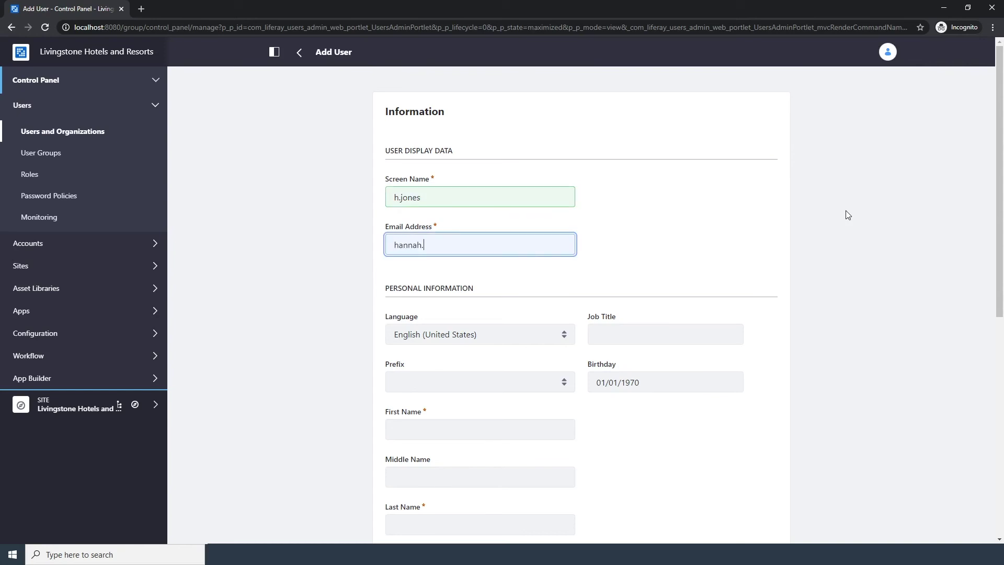
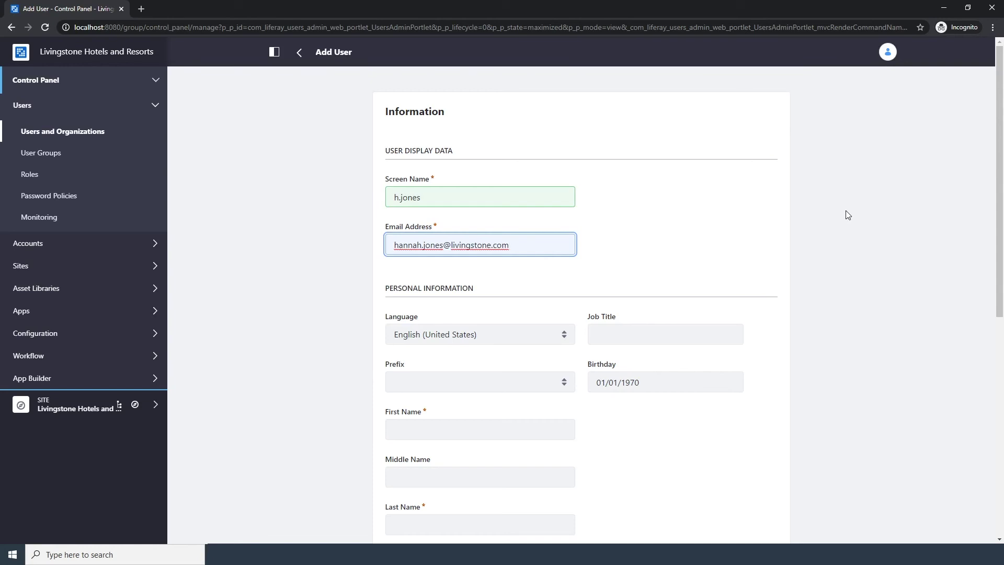
key(Tab)
key(Tab)
key(Tab)
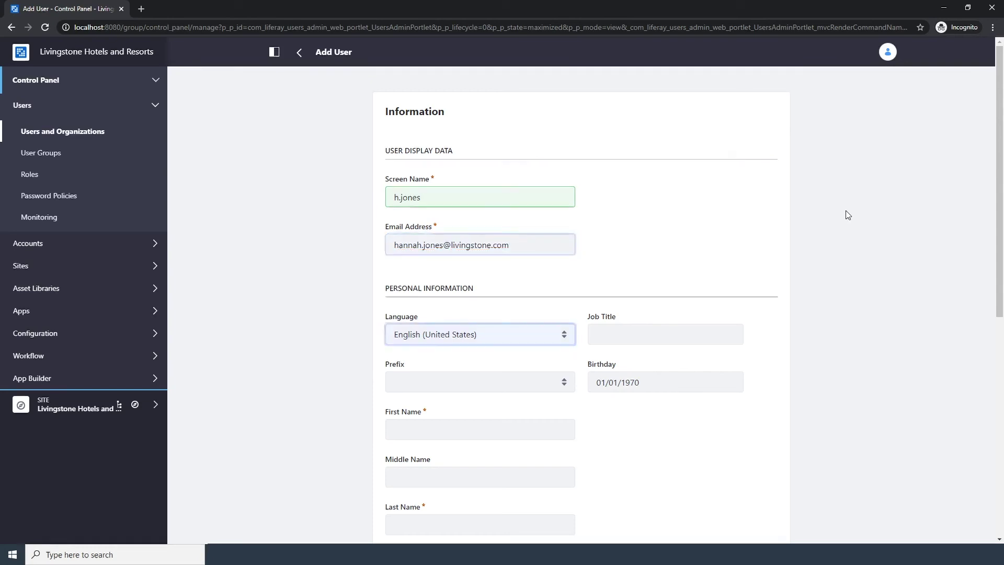
key(Tab)
key(Tab)
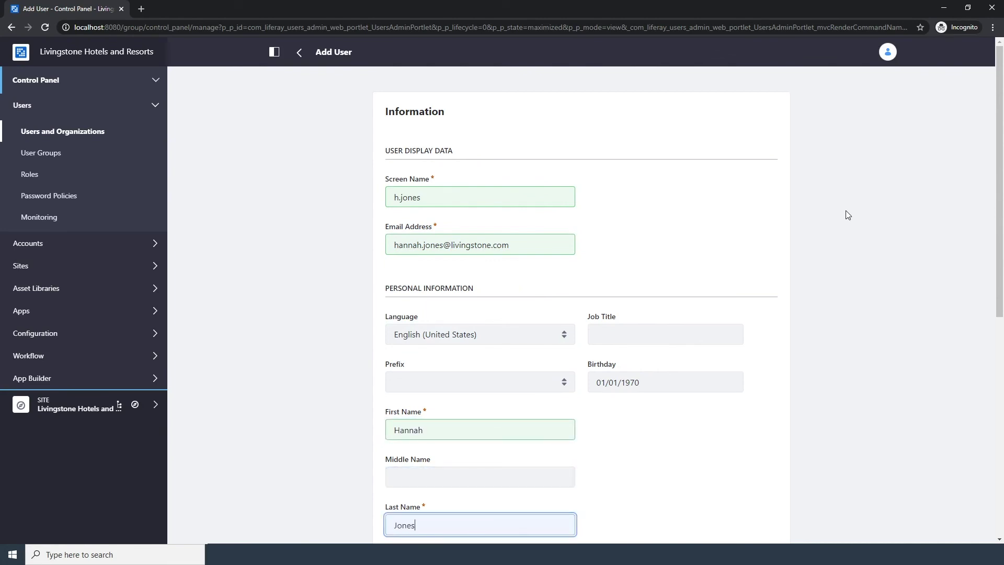
scroll(848, 215, down, 8)
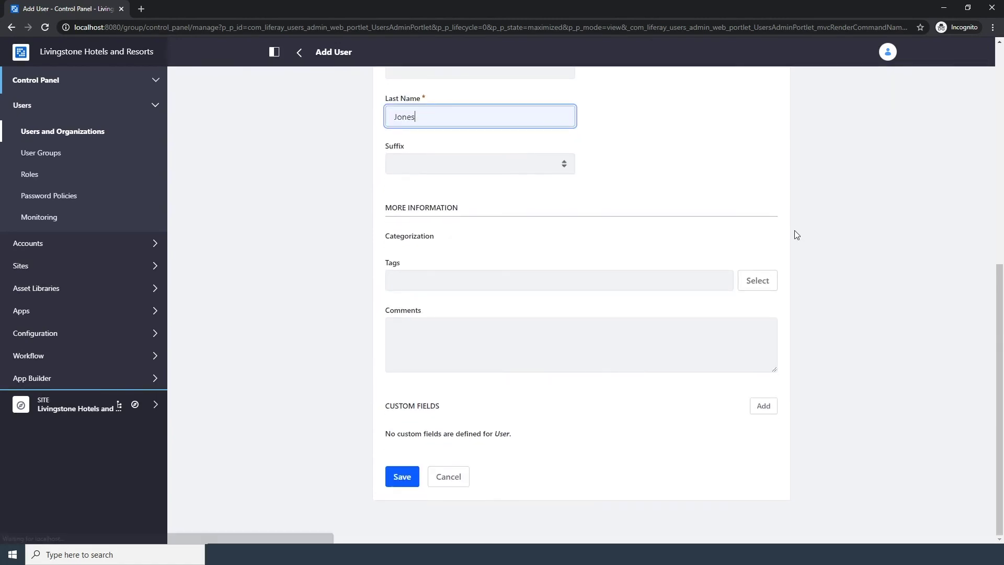
click(403, 484)
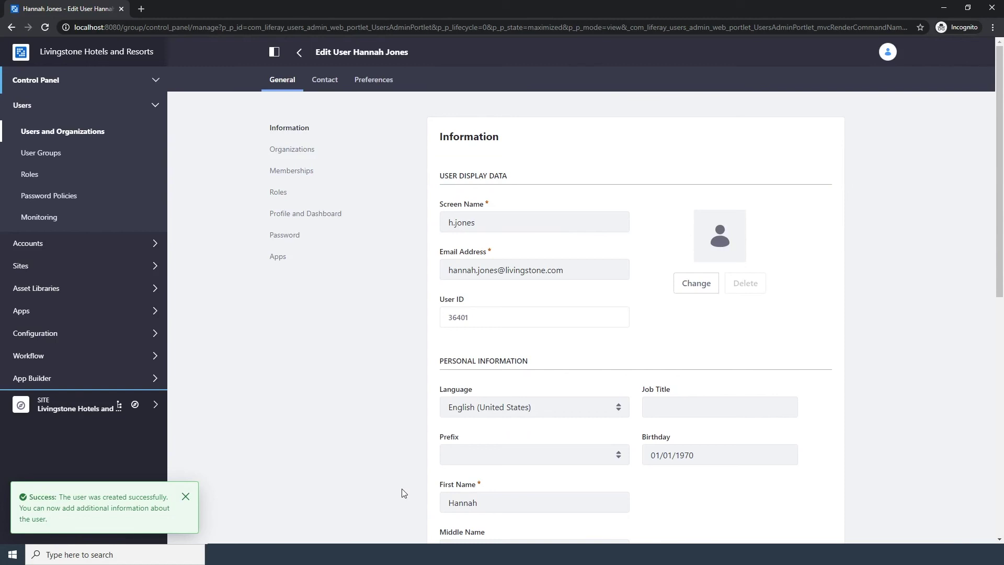
Enter and confirm a password for the second user, save it, and open Memberships
click(289, 235)
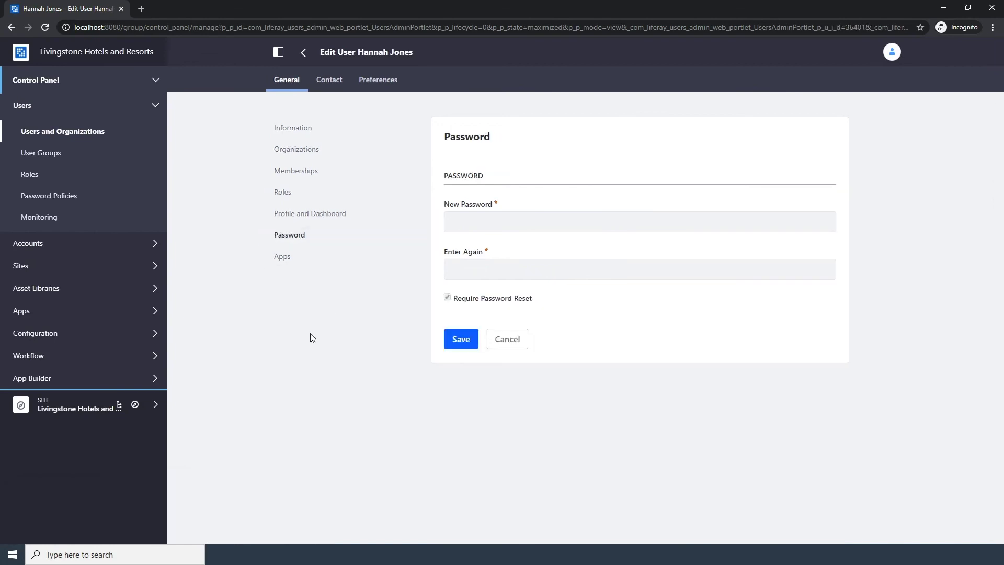
click(472, 224)
text(test)
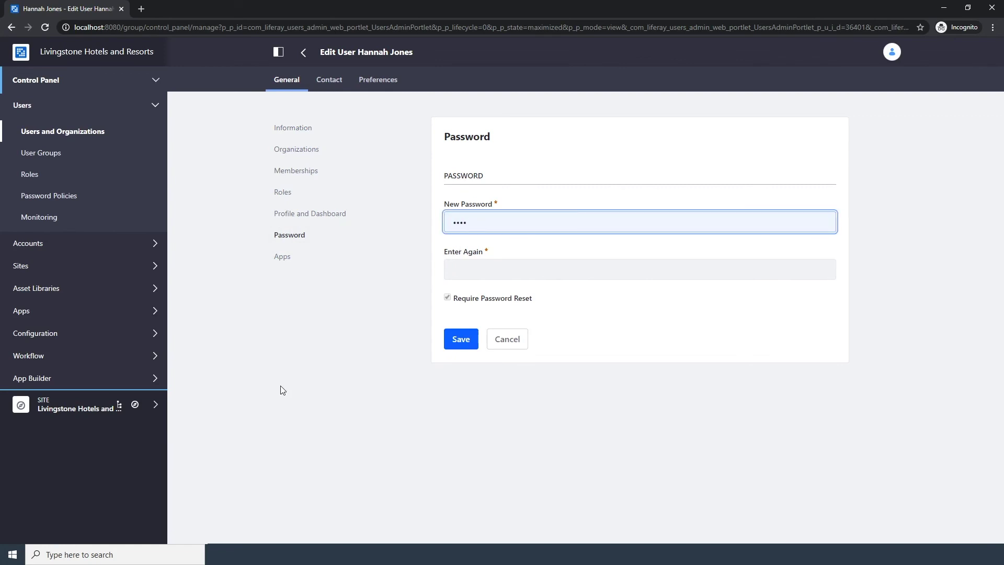
key(Tab)
text(test)
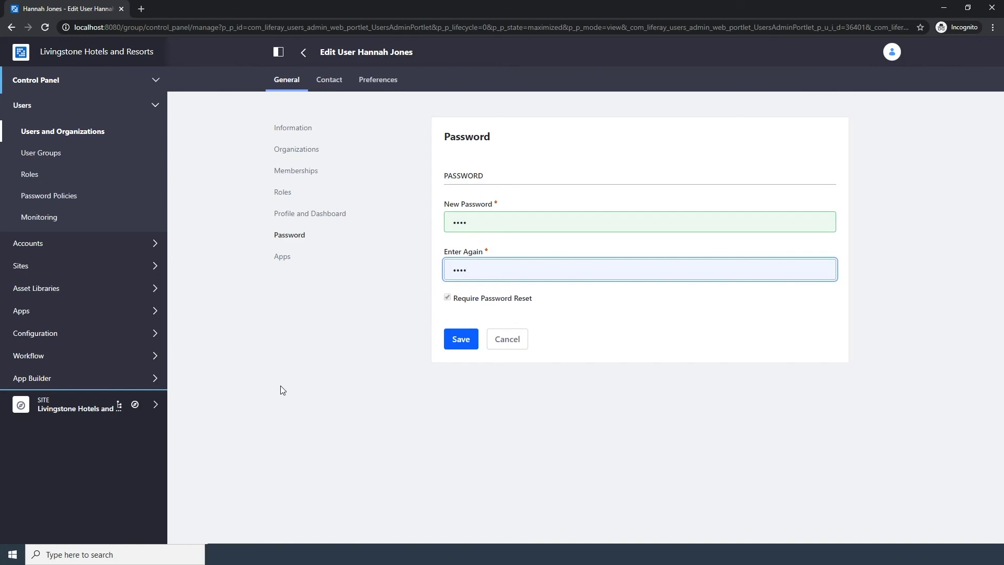
click(453, 346)
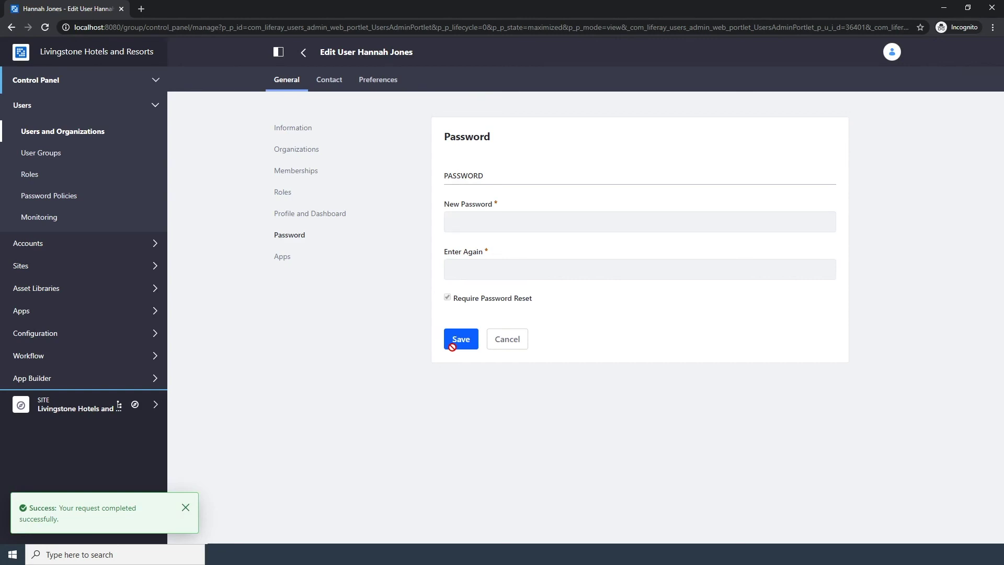
click(306, 177)
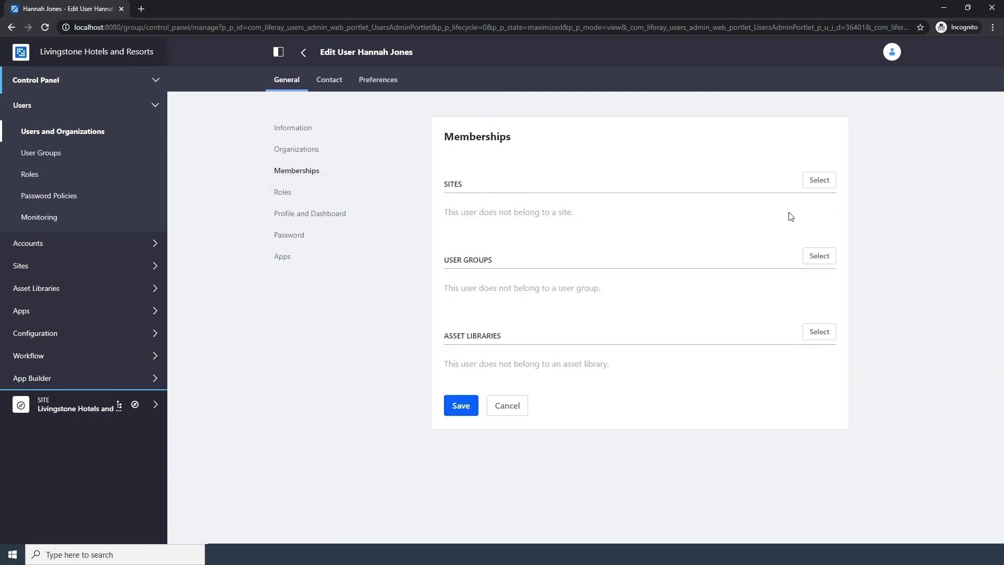
Pick Livingstone Hotels and Resorts in the Select Site dialog and save the second user's memberships
click(818, 181)
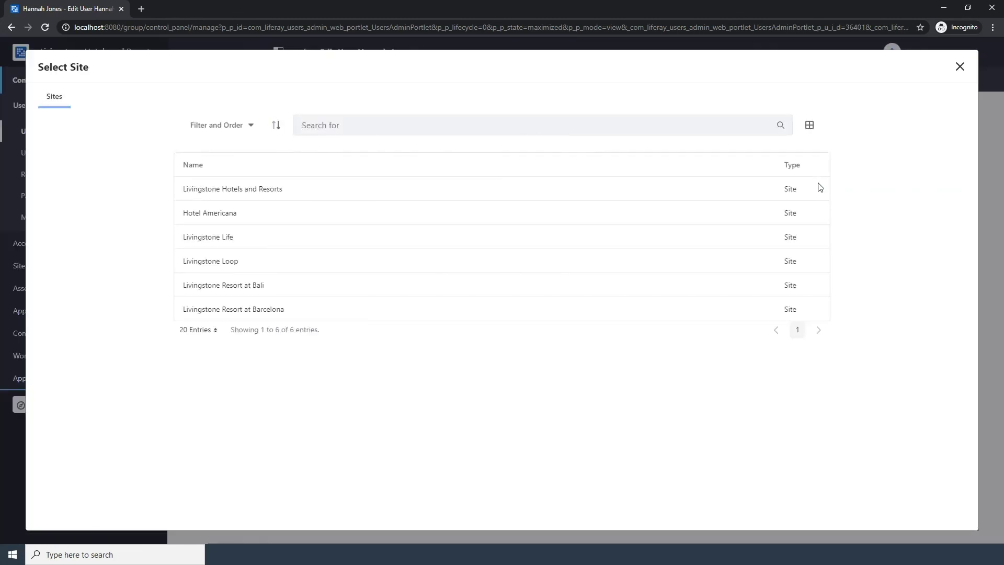
click(261, 189)
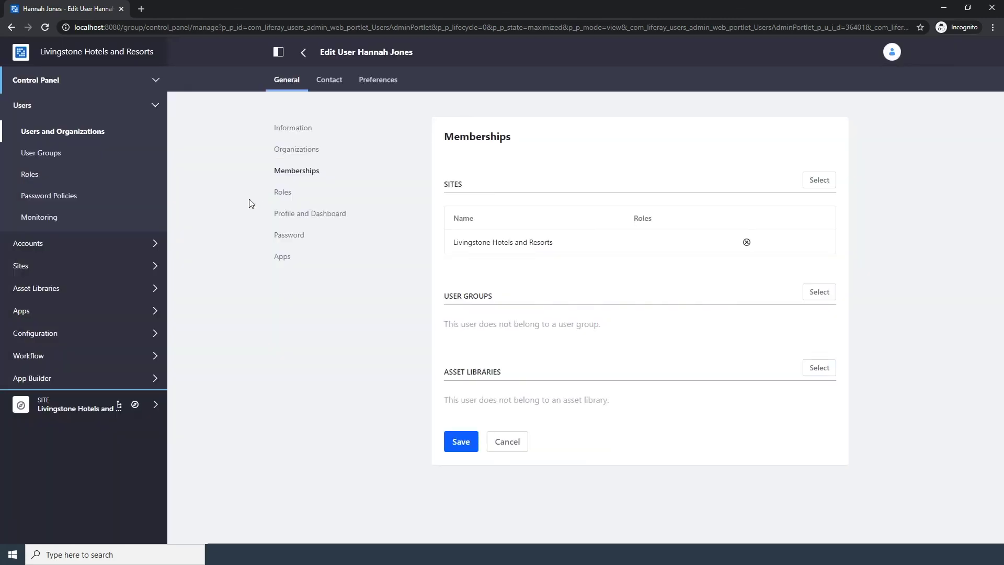
click(460, 440)
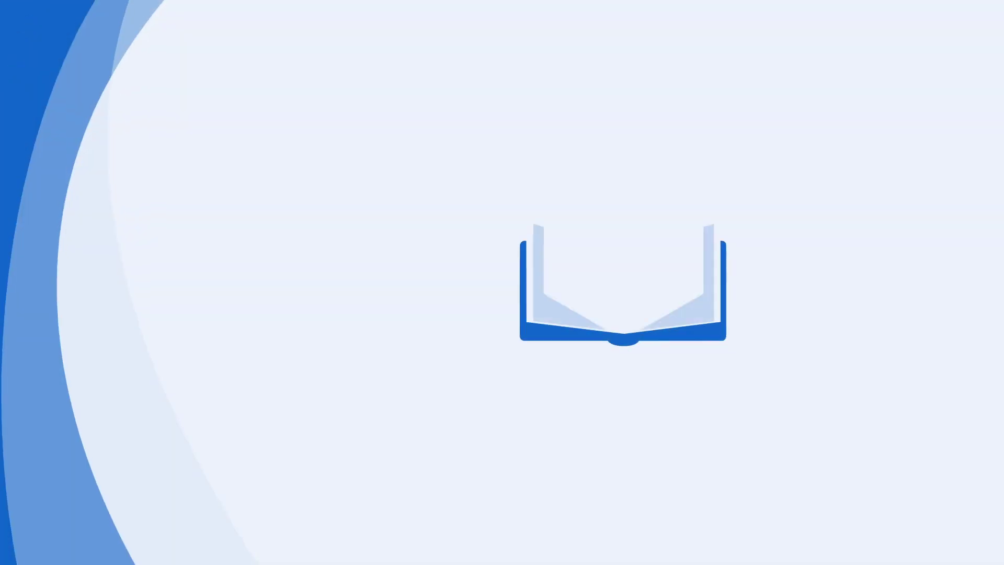